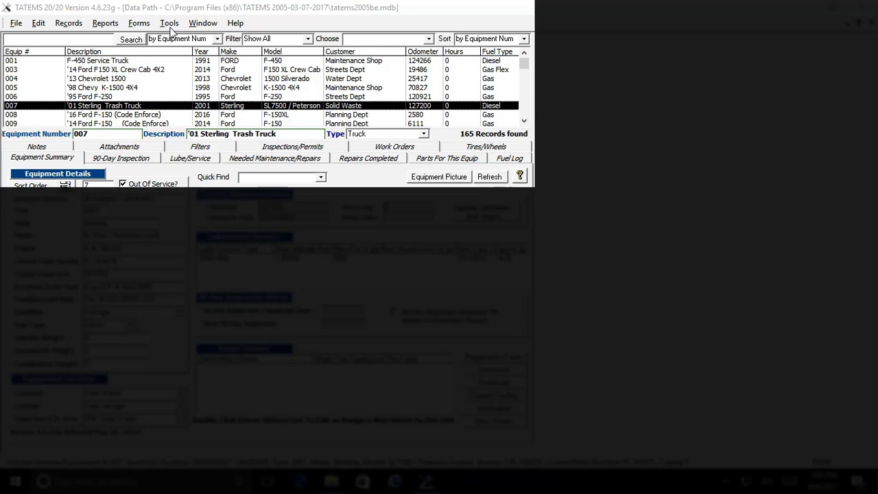
- Open Backup and Compact Data and set the backup location to C:\tatemstest\
click(171, 24)
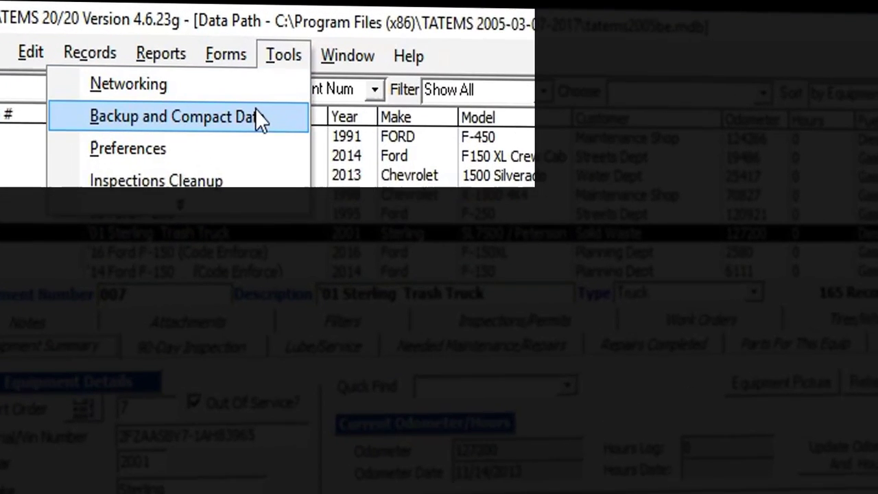
click(264, 122)
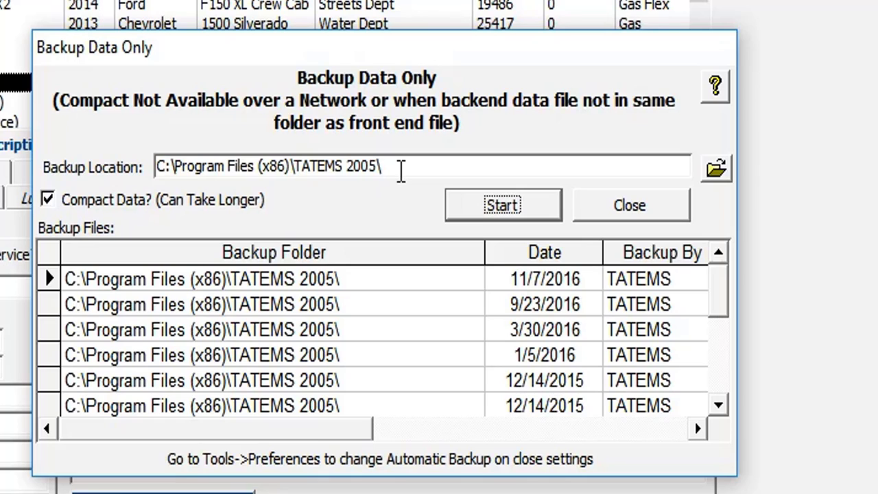
click(717, 171)
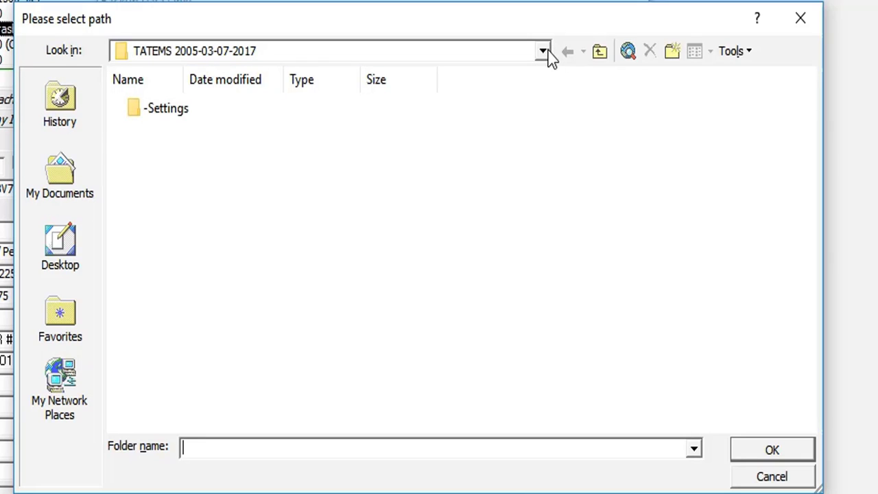
click(544, 52)
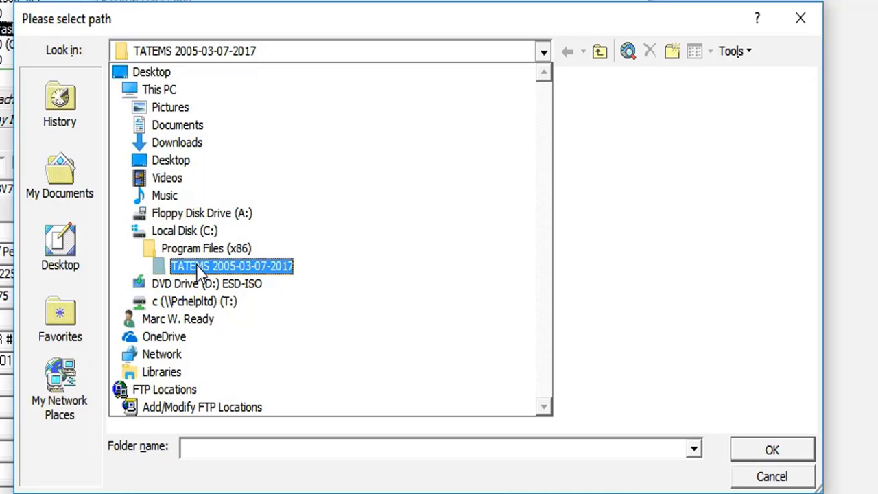
click(192, 237)
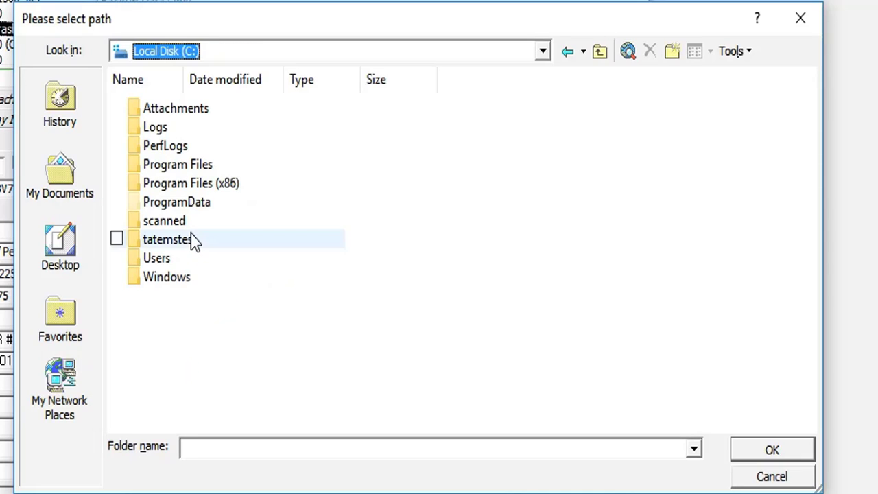
double_click(173, 241)
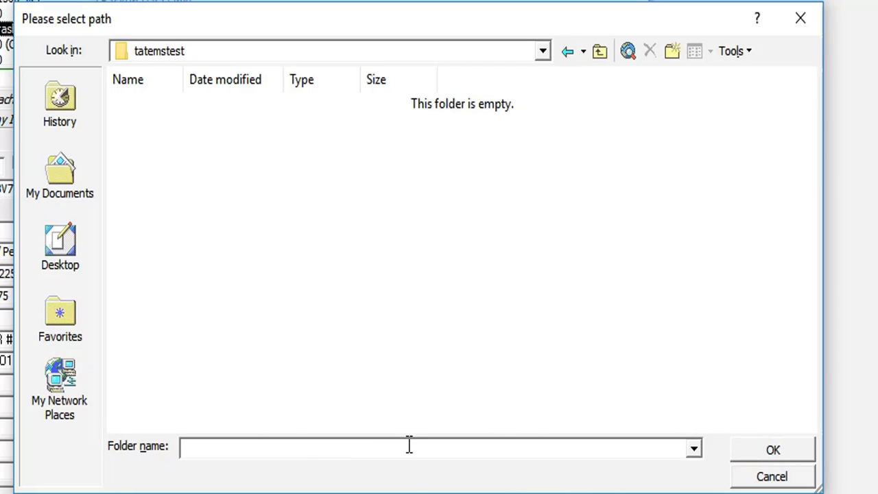
click(759, 452)
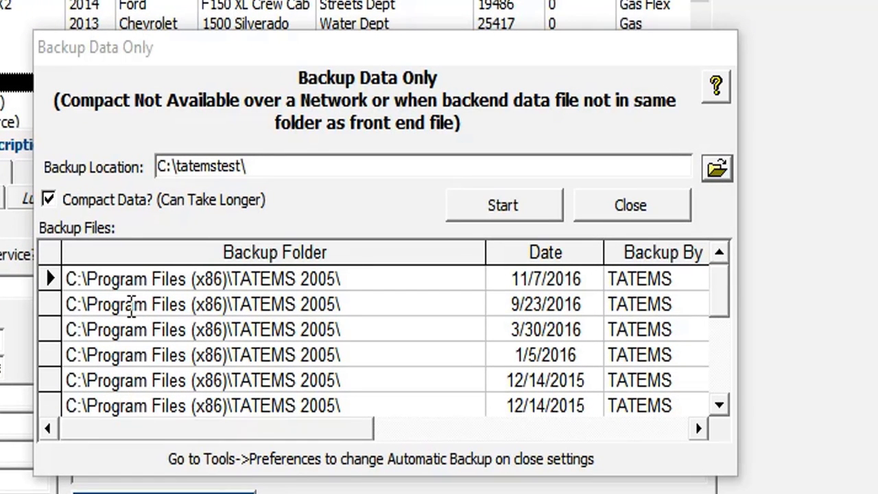
- Start the data backup and agree to keep the Compact feature selected
drag(357, 275, 58, 277)
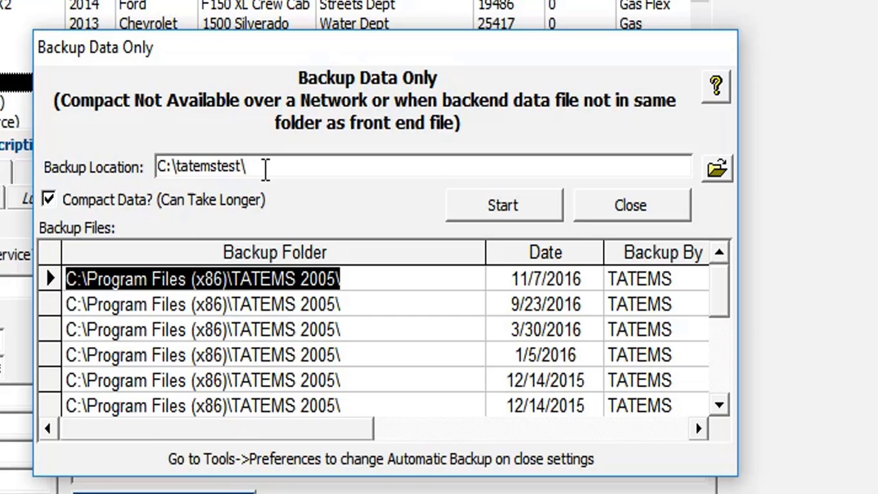
click(514, 218)
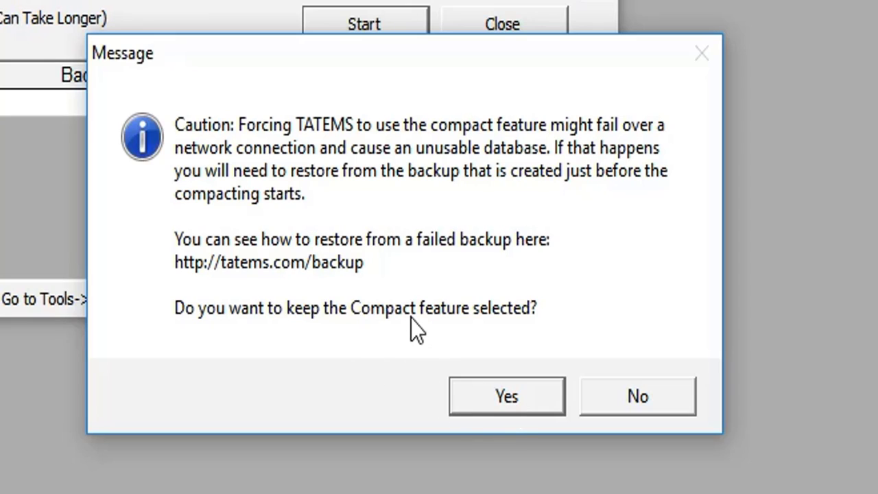
click(510, 395)
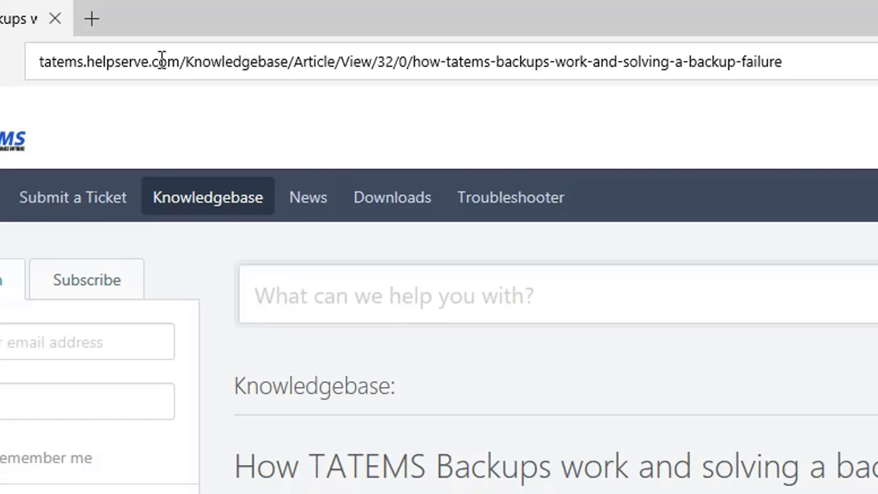
- Select the web address of the knowledgebase article on how TATEMS backups work and solving a backup failure
drag(187, 61, 84, 71)
key(ctrl+a)
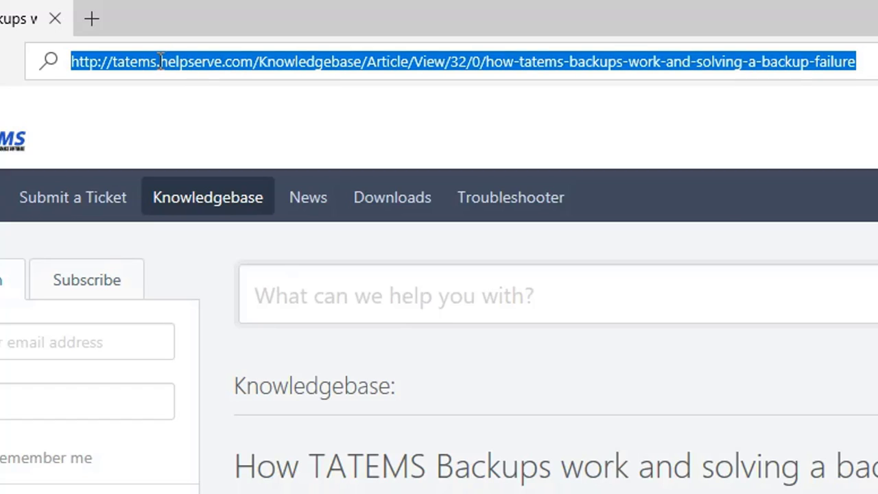
click(256, 61)
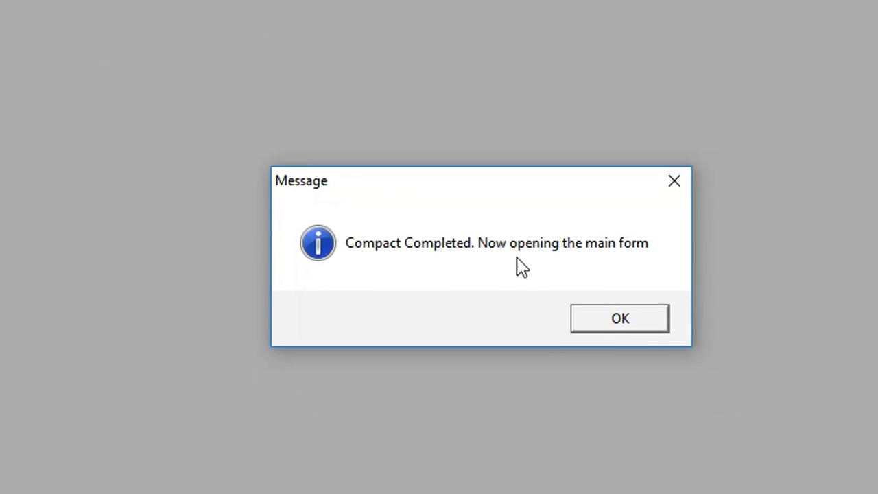
- Dismiss the compact, preferences and backup notices, and display the record of equipment 005
click(629, 321)
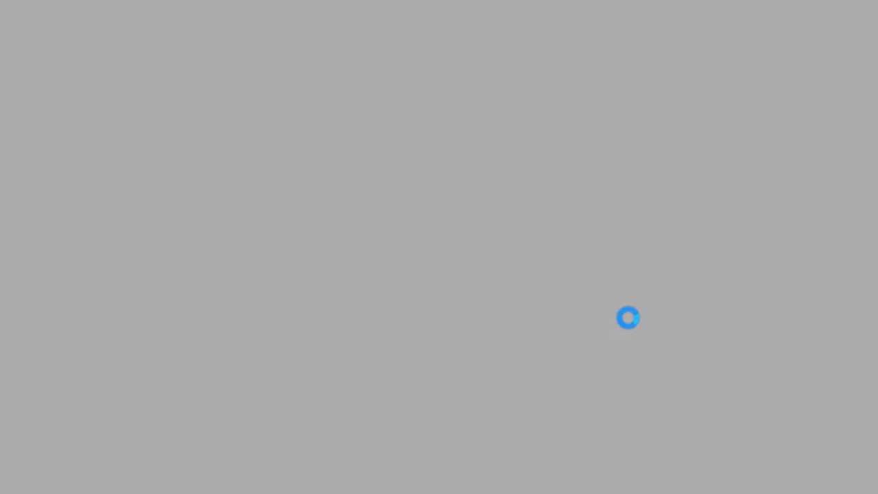
click(666, 314)
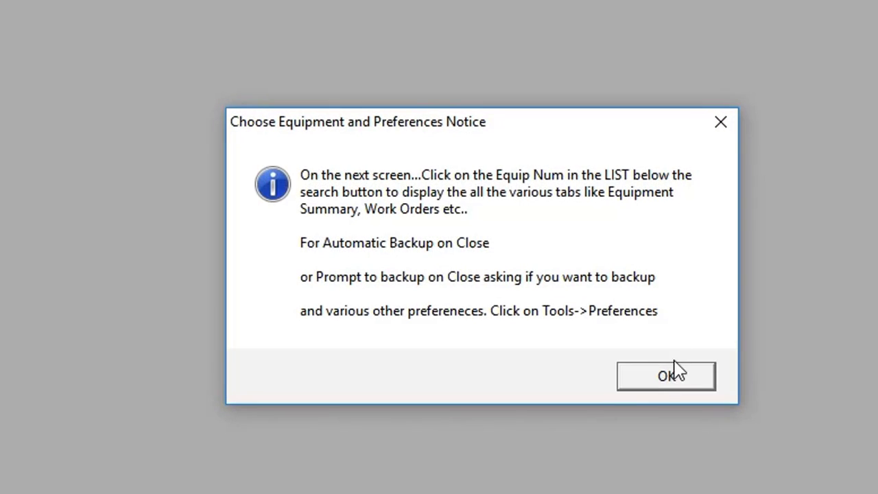
click(677, 364)
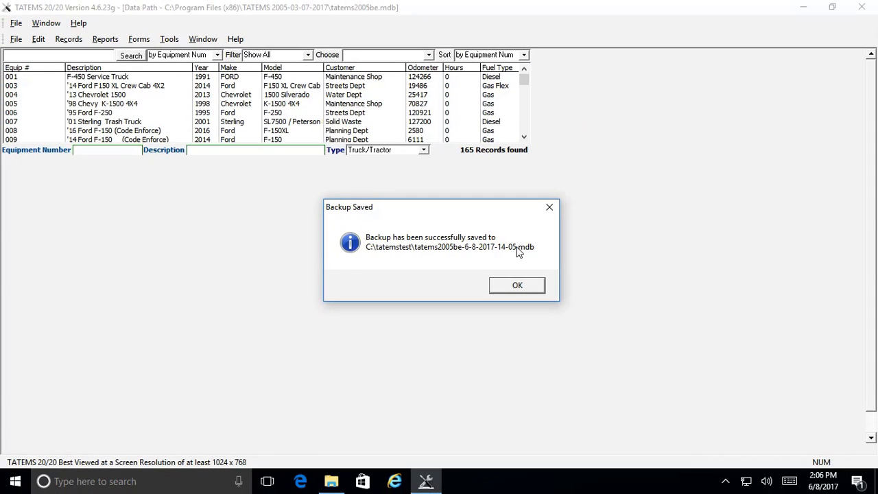
click(518, 285)
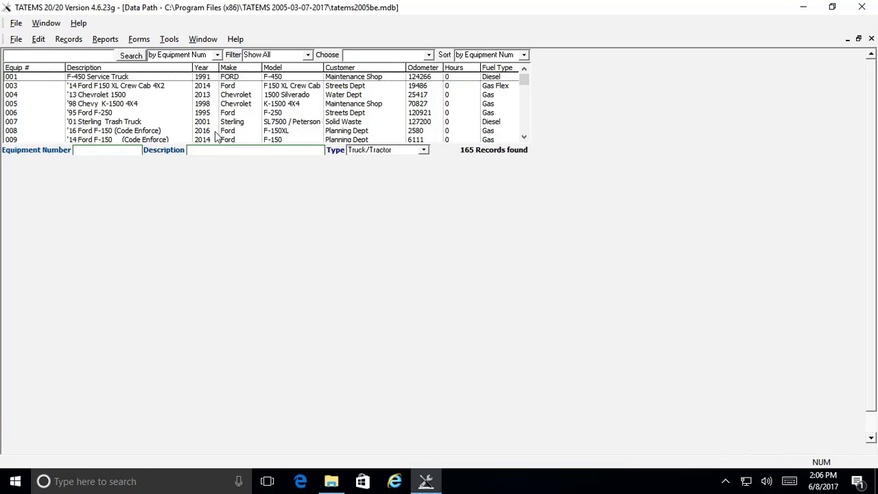
double_click(217, 88)
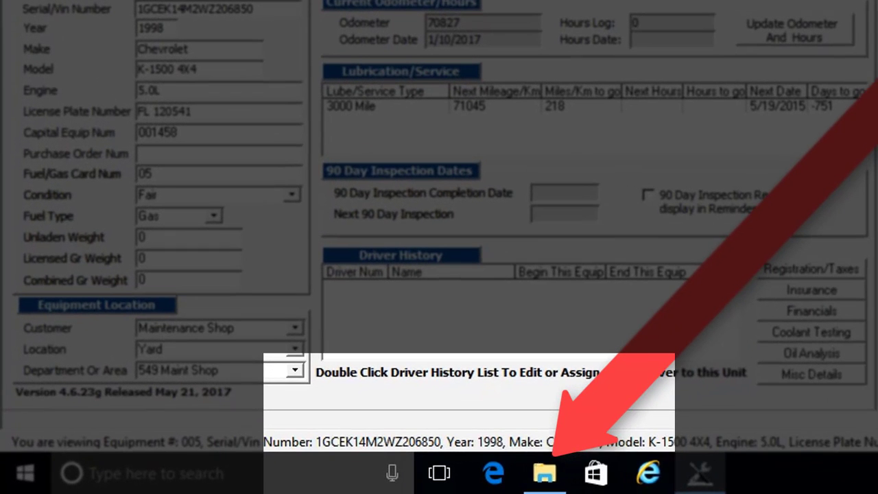
- Switch to File Explorer, open C:\tatemstest and sort its files by date modified, newest first
click(549, 477)
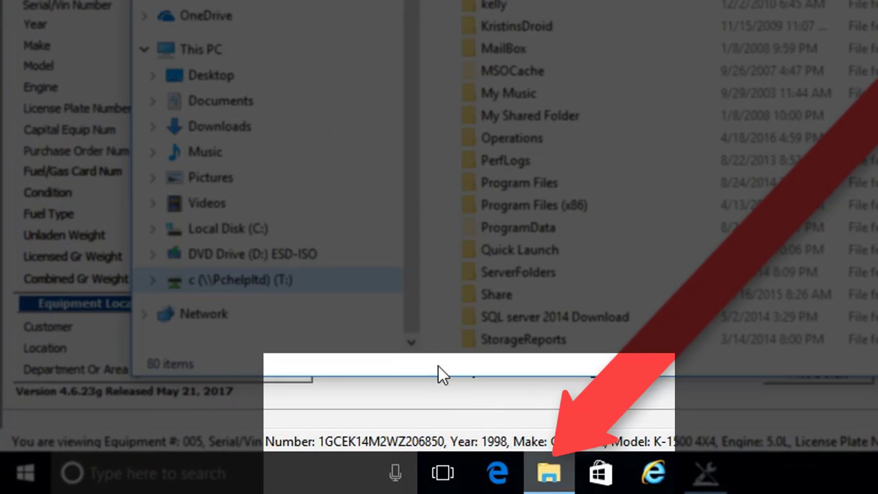
click(236, 231)
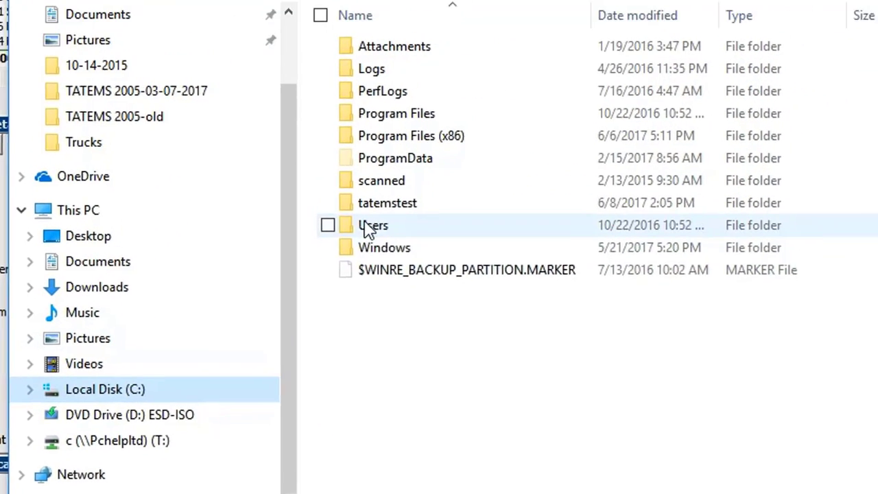
double_click(390, 240)
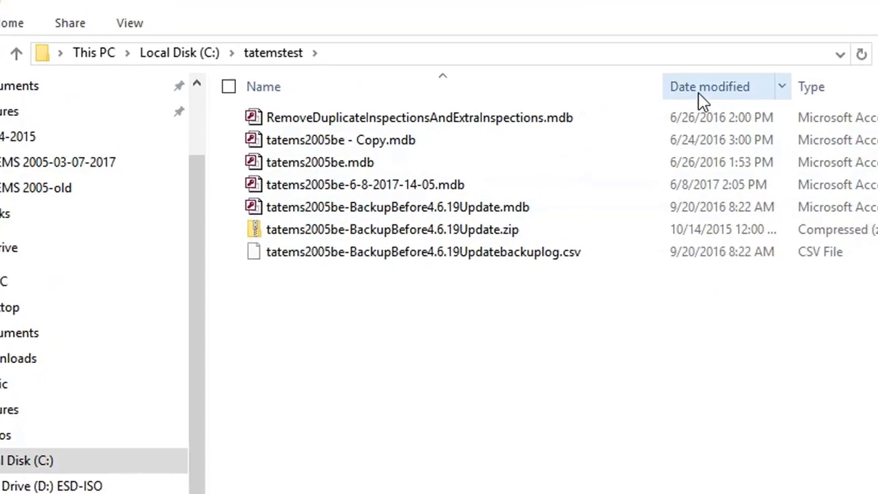
click(706, 93)
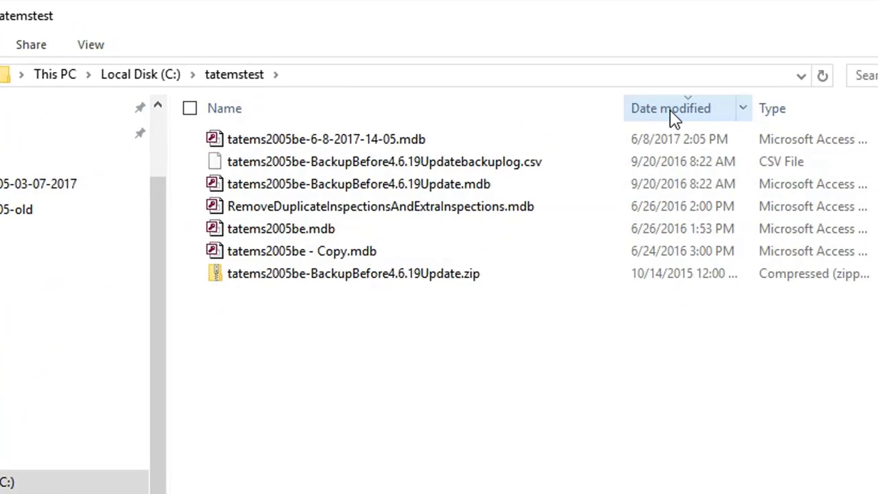
click(419, 141)
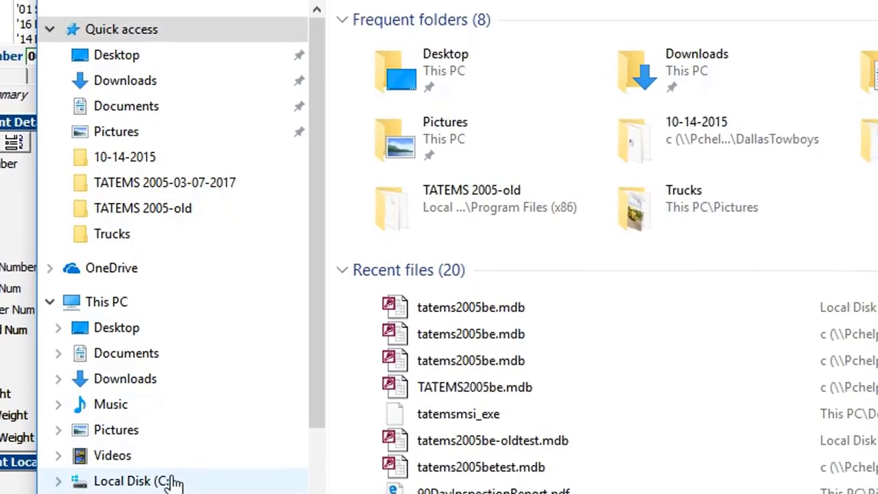
- Duplicate the backup file tatems2005be-6-8-2017-14-05.mdb within the C:\tatemstest folder
click(172, 478)
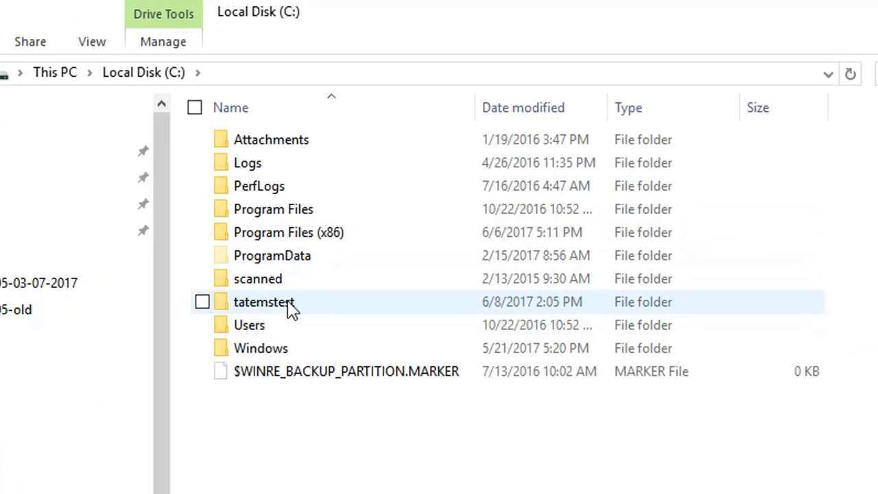
double_click(292, 310)
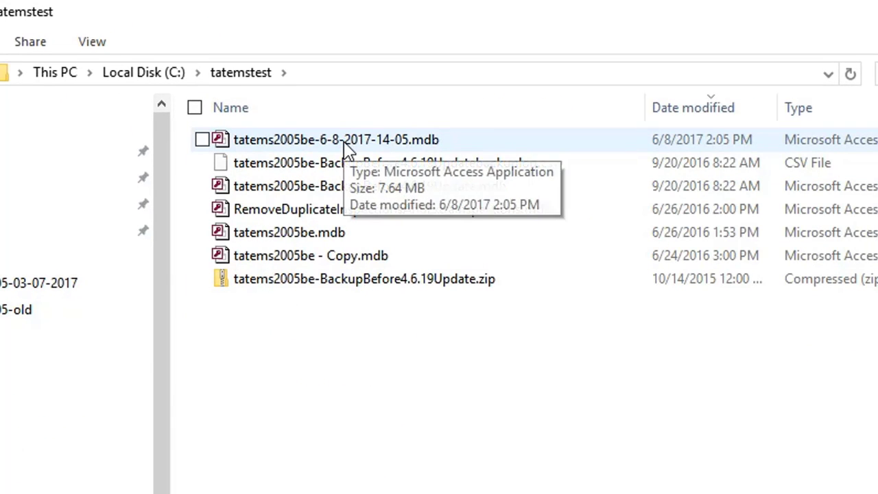
click(343, 140)
right_click(343, 140)
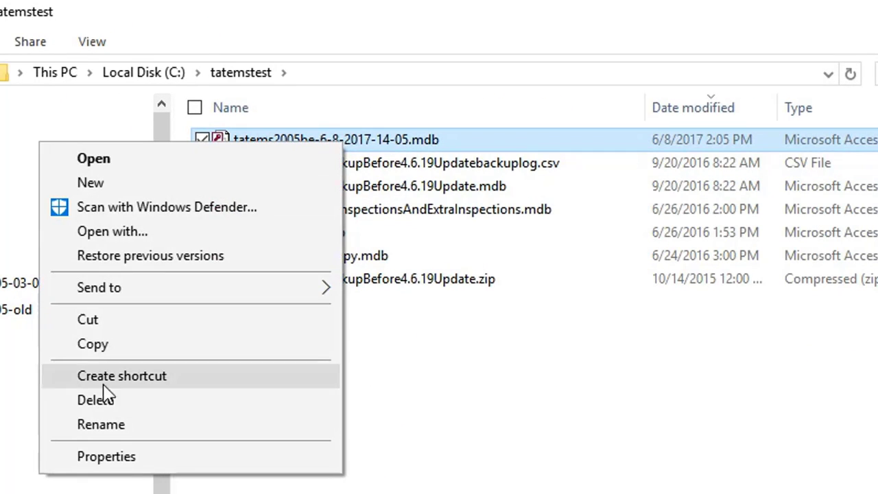
click(104, 342)
click(286, 382)
right_click(285, 381)
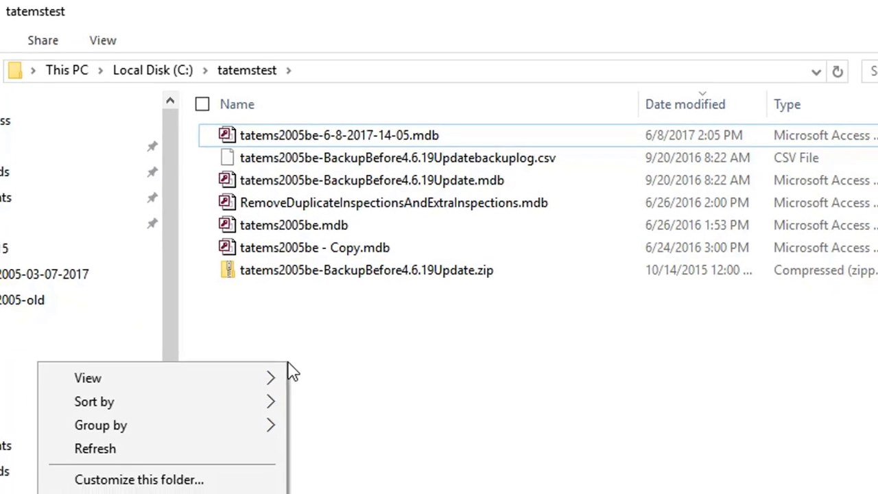
click(172, 456)
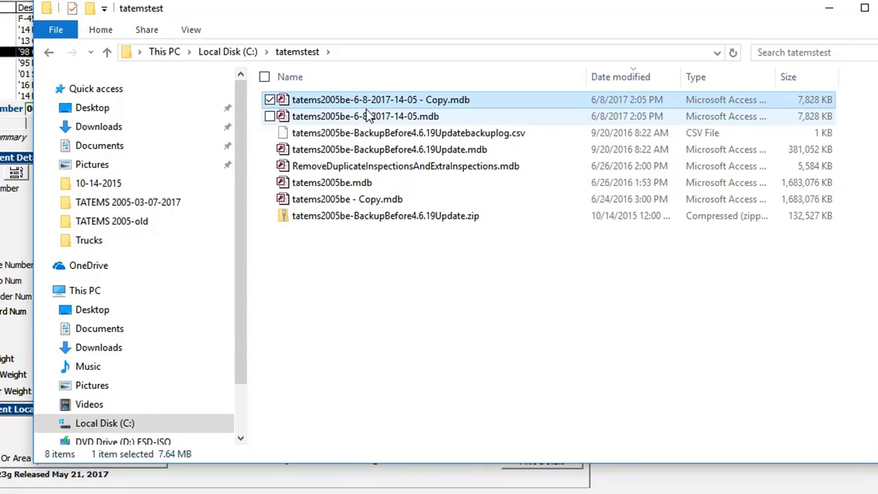
right_click(366, 103)
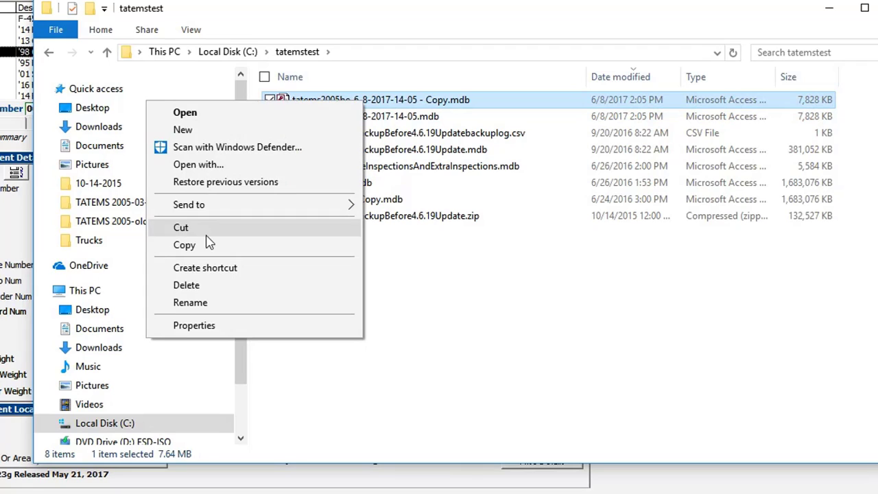
click(203, 245)
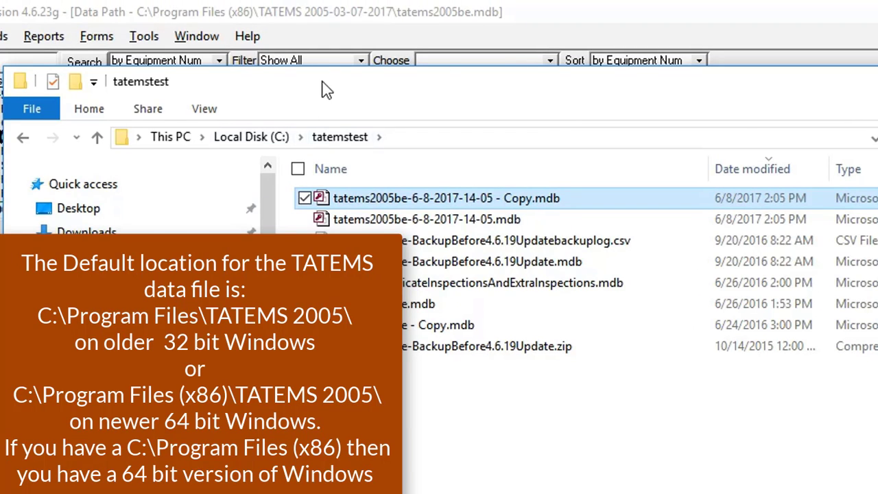
mouse_move(324, 88)
mouse_down()
mouse_move(333, 96)
mouse_move(325, 81)
mouse_up()
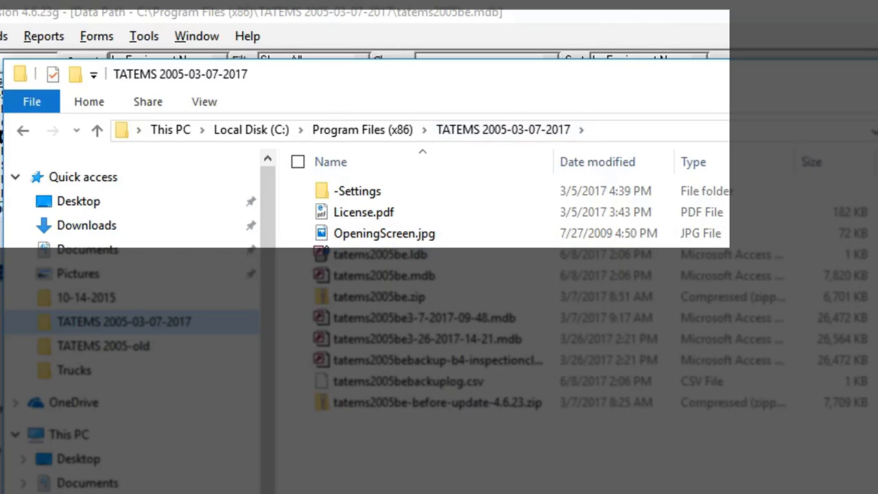
- Close TATEMS and rename the data file tatems2005be.mdb in its program folder as tatems2005be-Old-Correupted.mdb
click(643, 22)
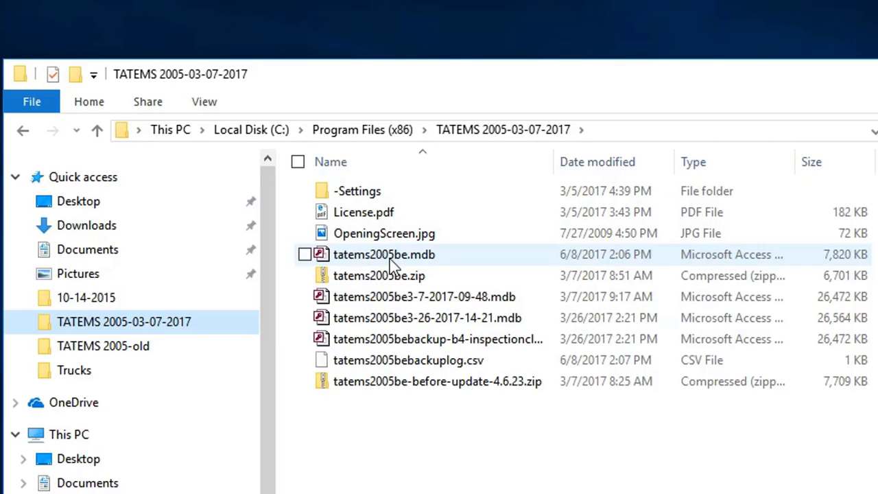
click(377, 253)
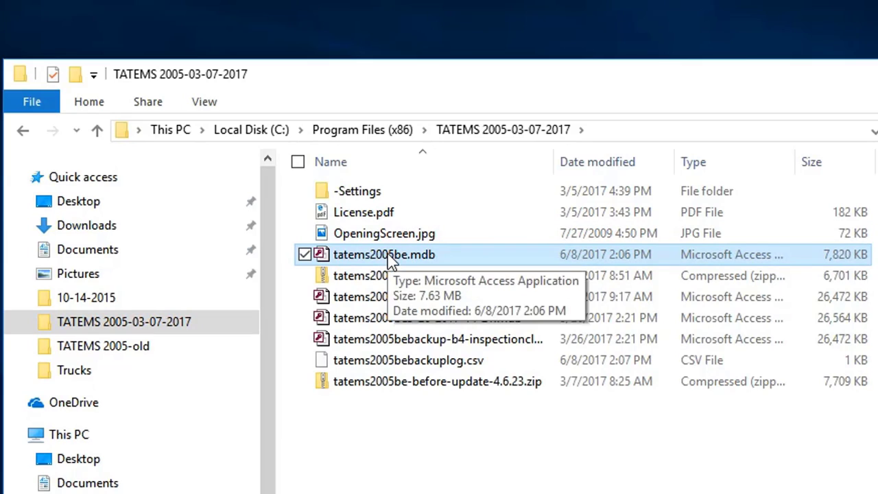
click(402, 254)
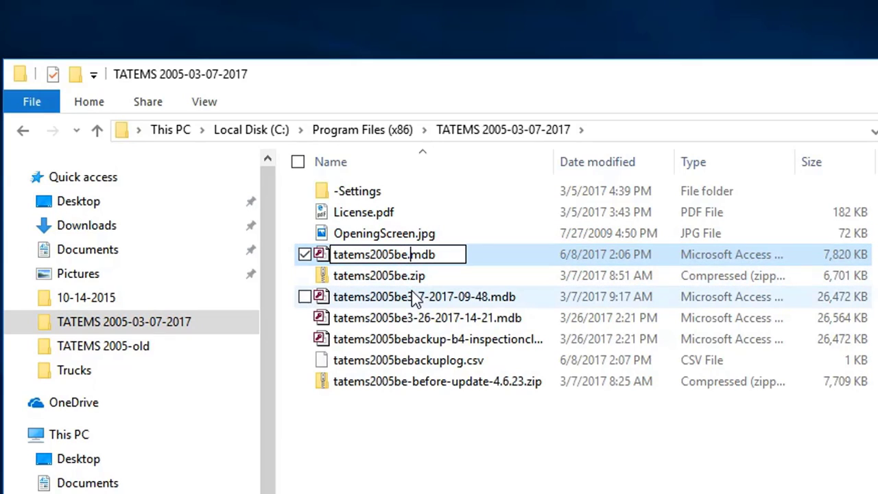
text(-)
text(Old-)
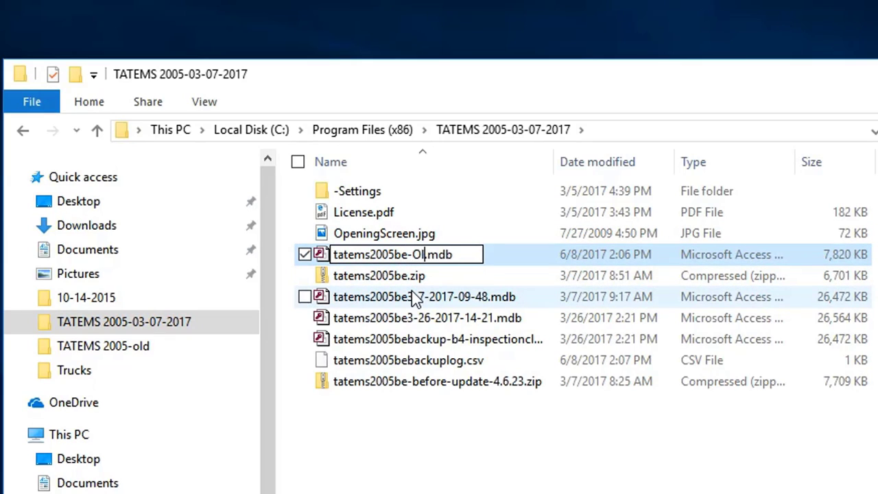
text(Correupted)
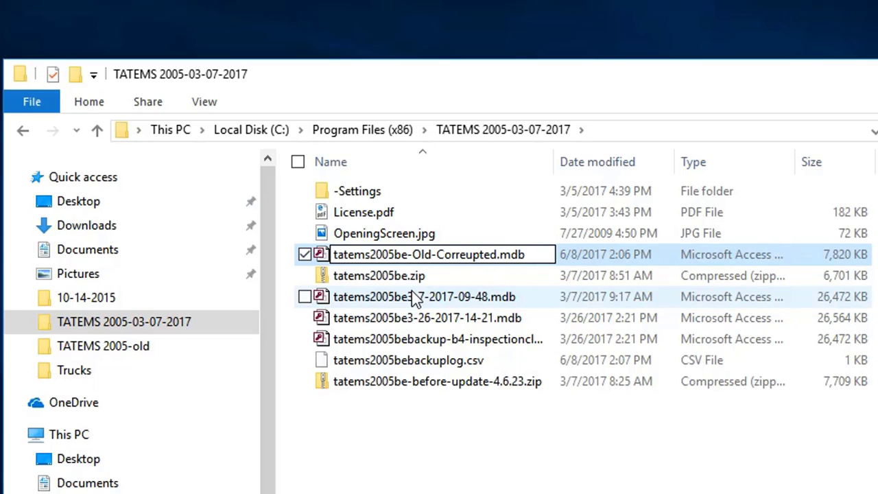
key(Return)
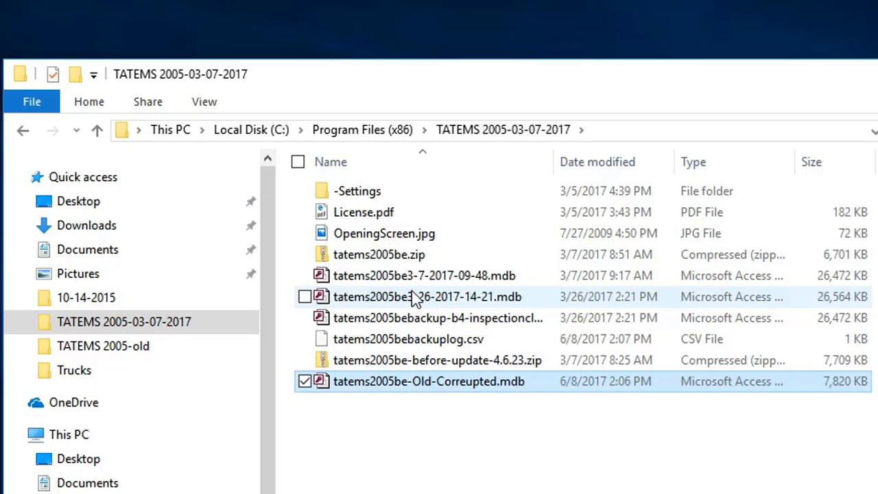
right_click(401, 441)
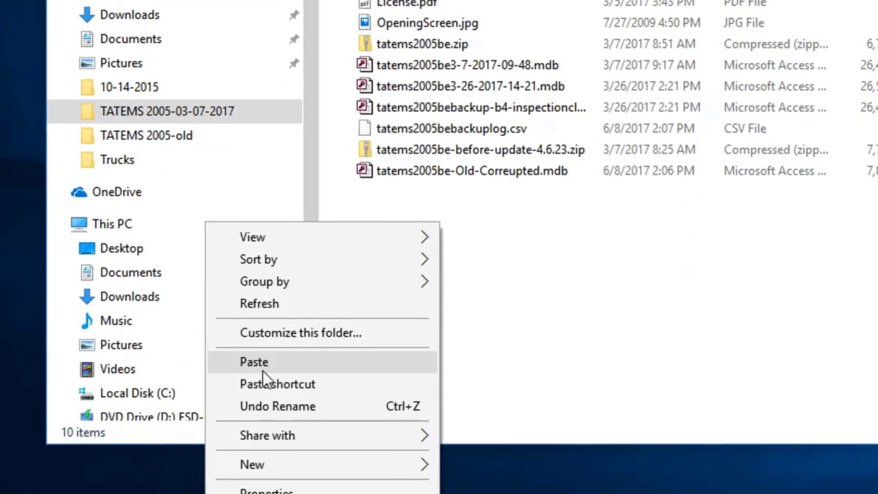
click(240, 488)
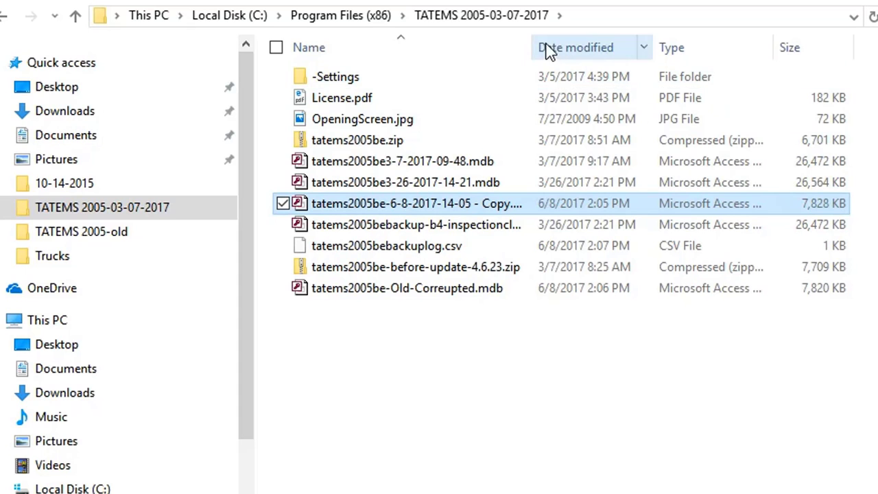
drag(532, 42, 671, 38)
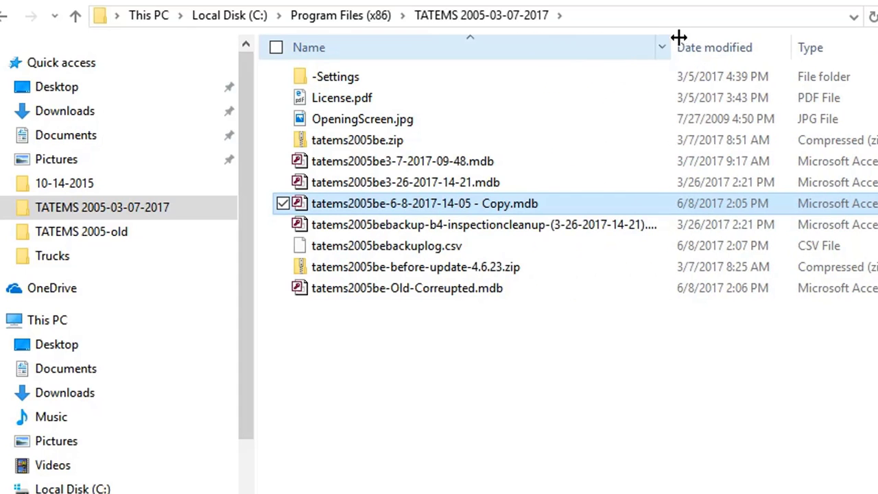
- Rename the pasted backup copy as tatems2005be.mdb and display the folder's view options for file name extensions
click(388, 204)
click(378, 206)
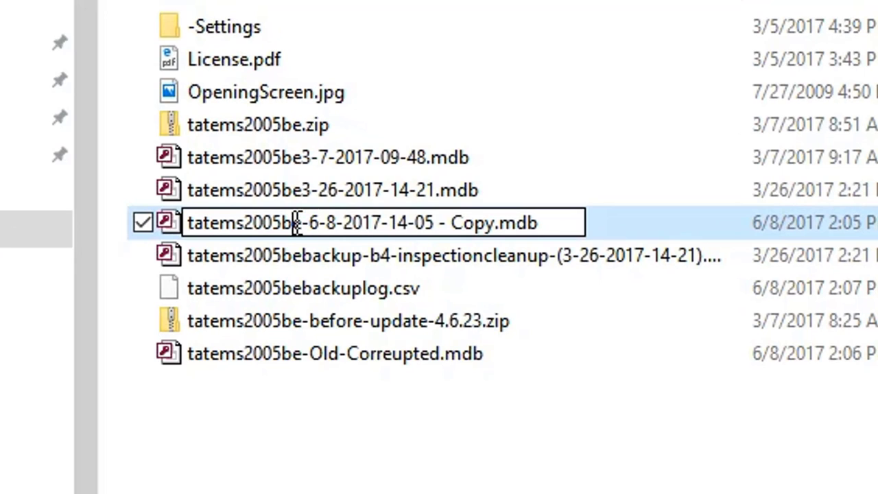
drag(293, 223, 354, 223)
click(313, 218)
drag(295, 223, 497, 230)
click(301, 223)
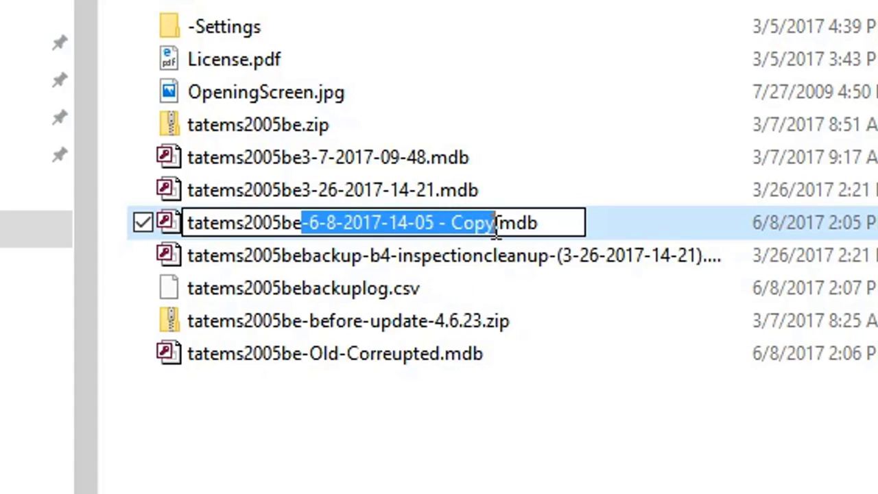
key(Delete)
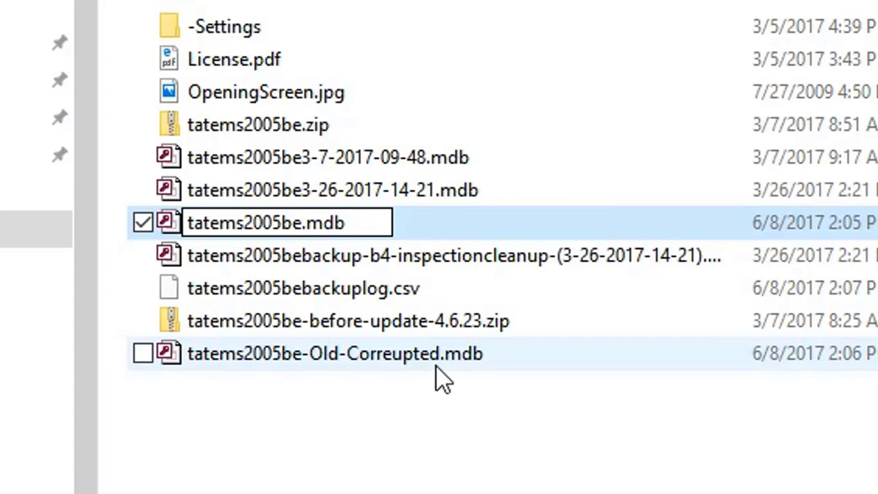
key(Return)
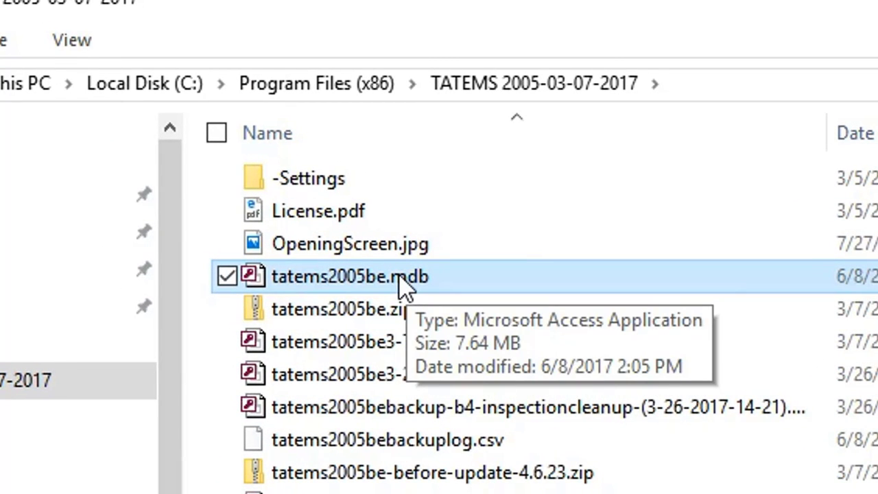
click(77, 43)
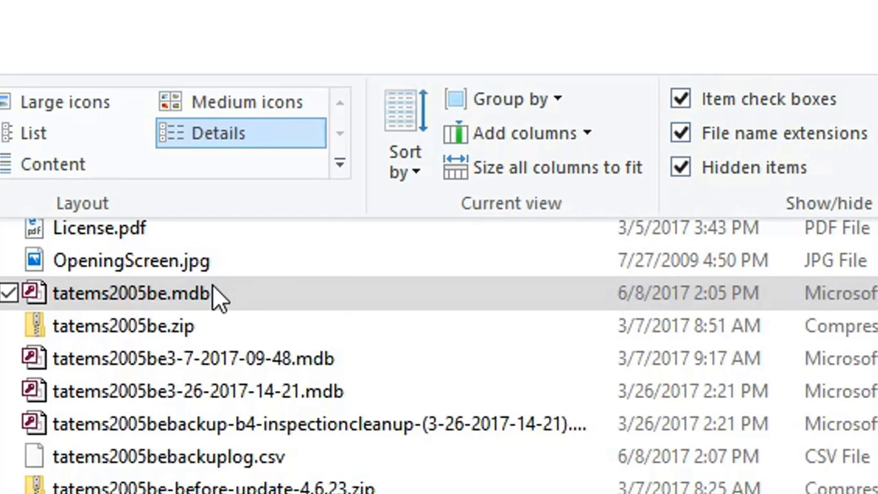
- Relaunch TATEMS 20/20 without checking for reminders and display the record of equipment 003
click(176, 328)
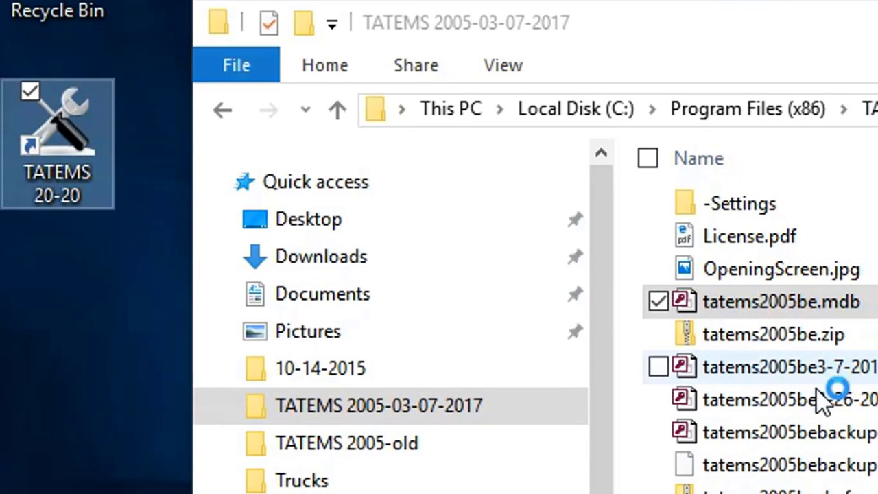
double_click(837, 302)
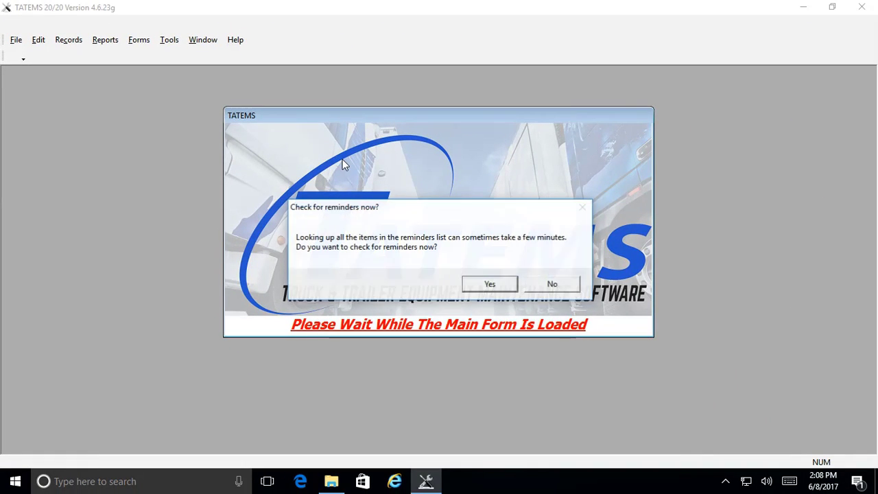
click(552, 284)
click(544, 319)
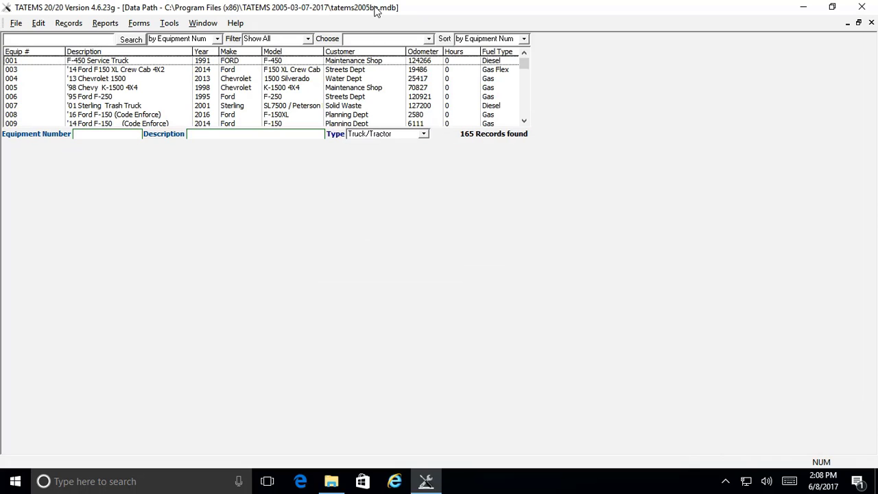
double_click(169, 69)
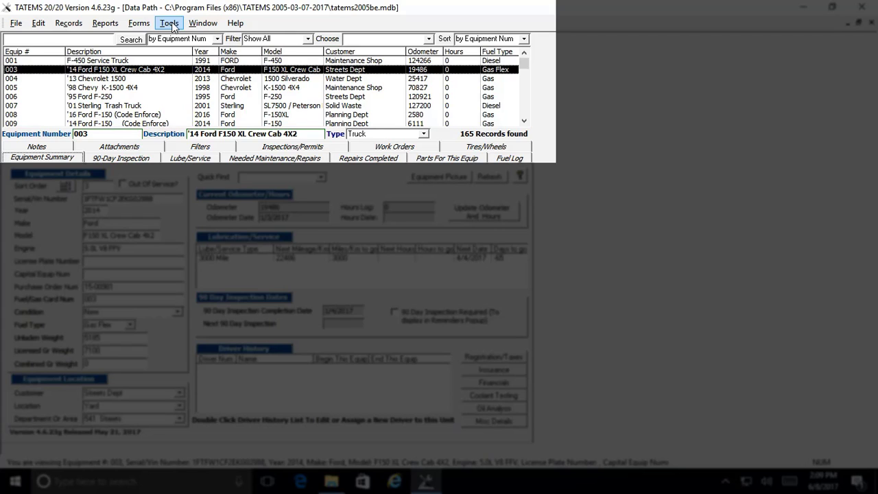
- In the TATEMS preferences, turn off Compact Data and Stop Asking to Backup, and turn on Always Backup when closing TATEMS
click(173, 26)
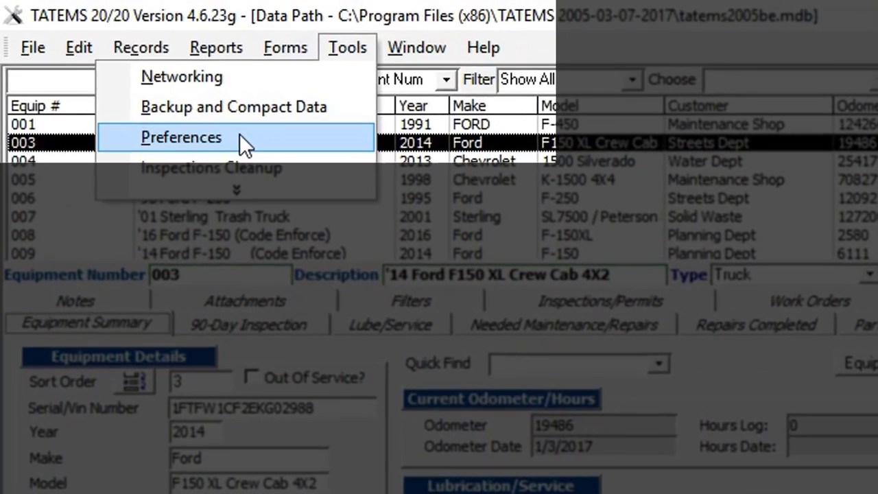
click(238, 133)
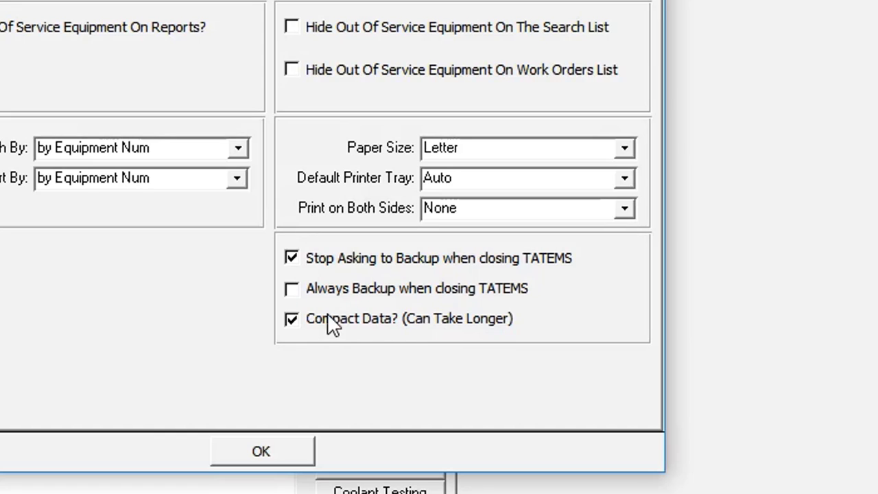
click(293, 317)
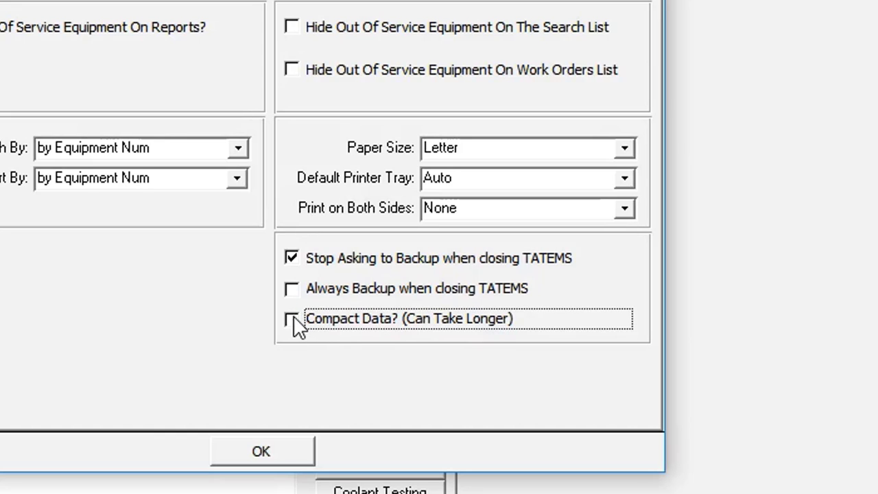
click(294, 267)
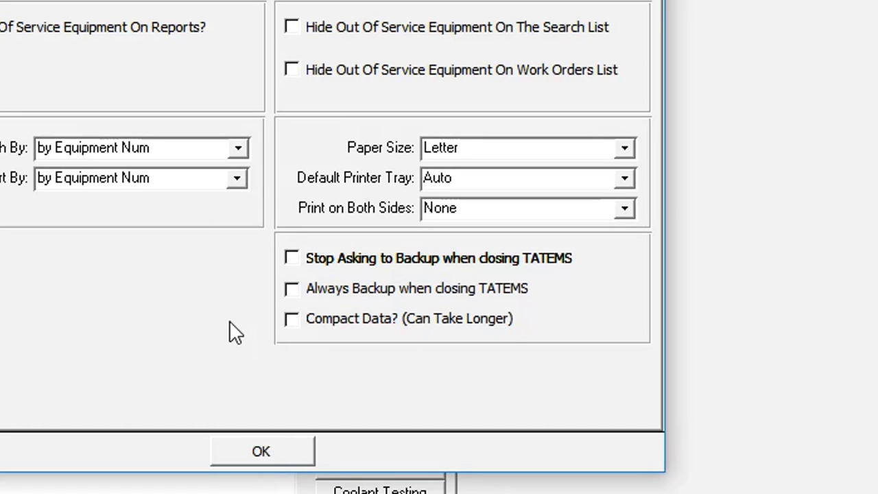
click(299, 289)
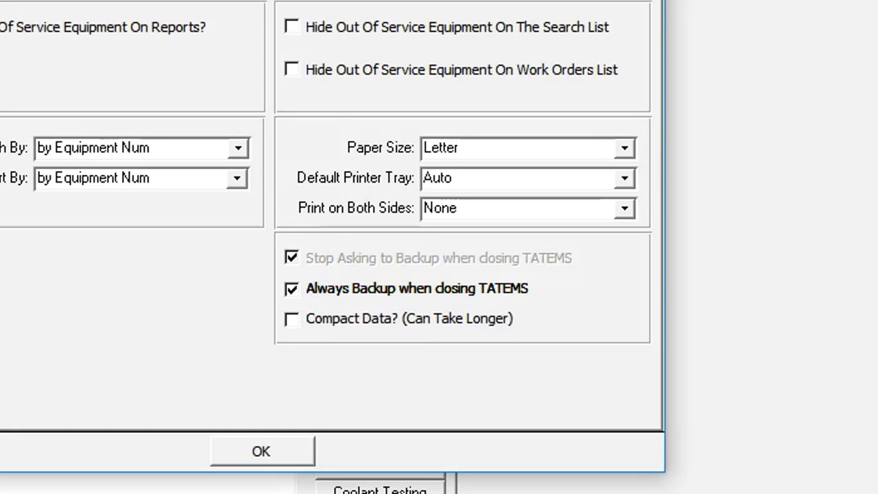
drag(329, 0, 297, 6)
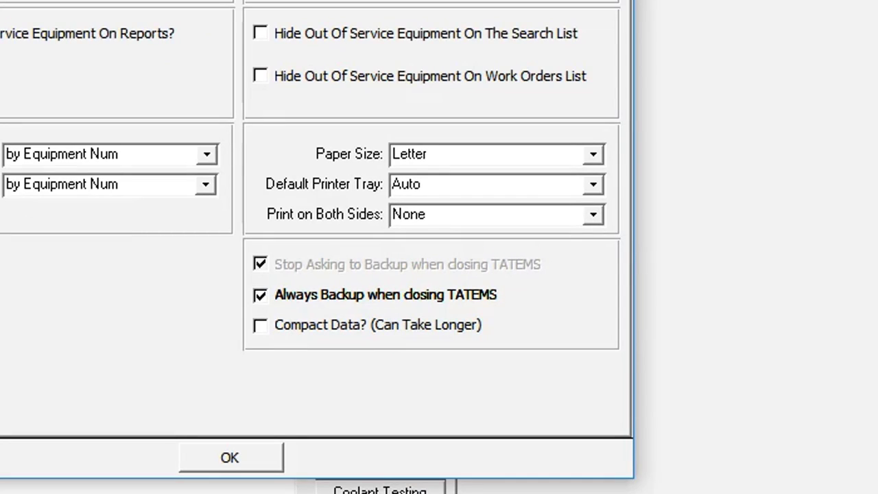